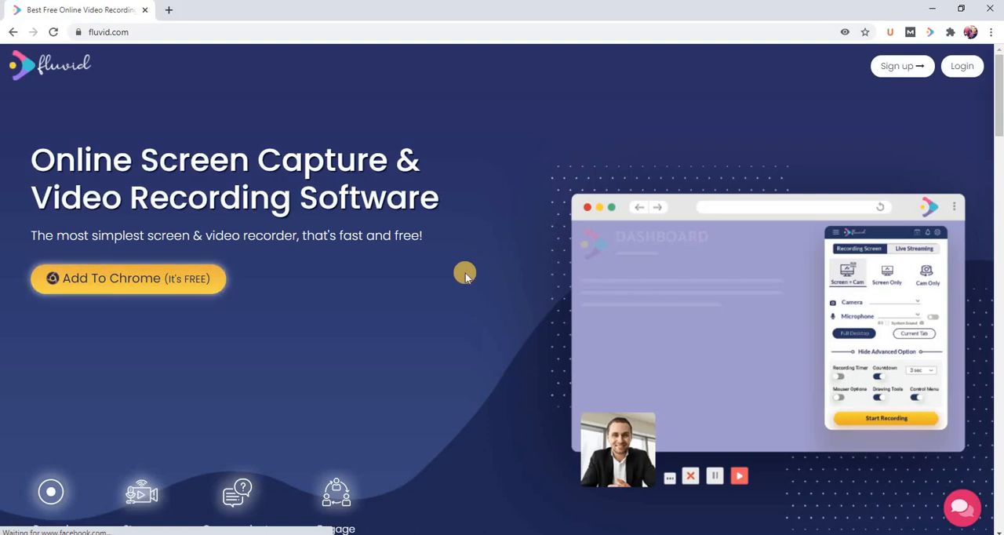
Log in to Fluvid and open the details page of the Jul 29, 2020 recording.
click(960, 67)
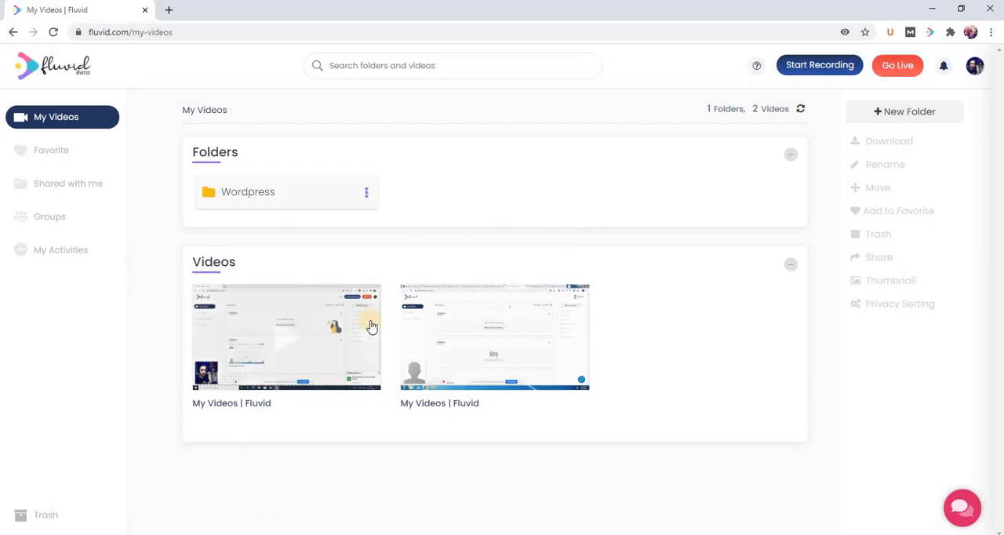
mouse_move(515, 366)
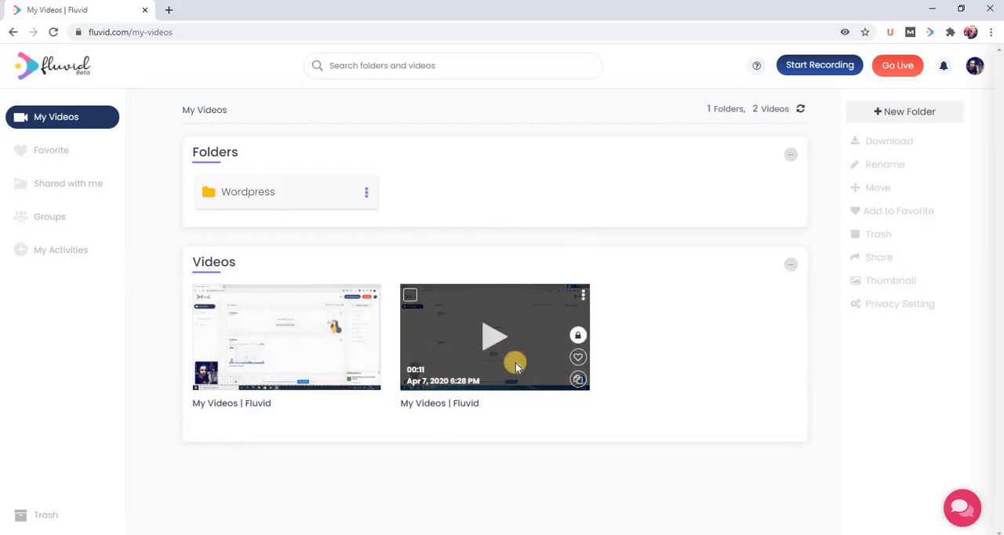
mouse_move(267, 339)
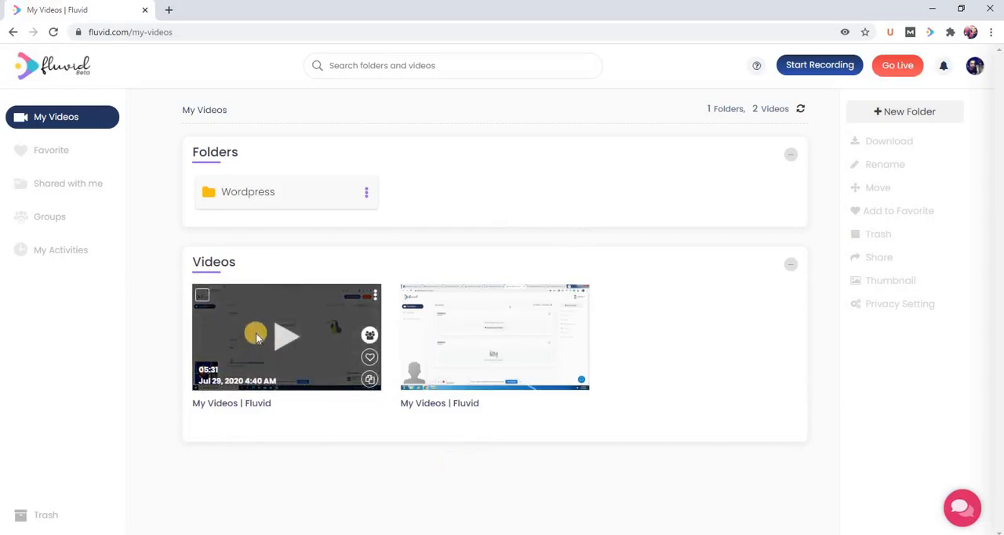
click(243, 405)
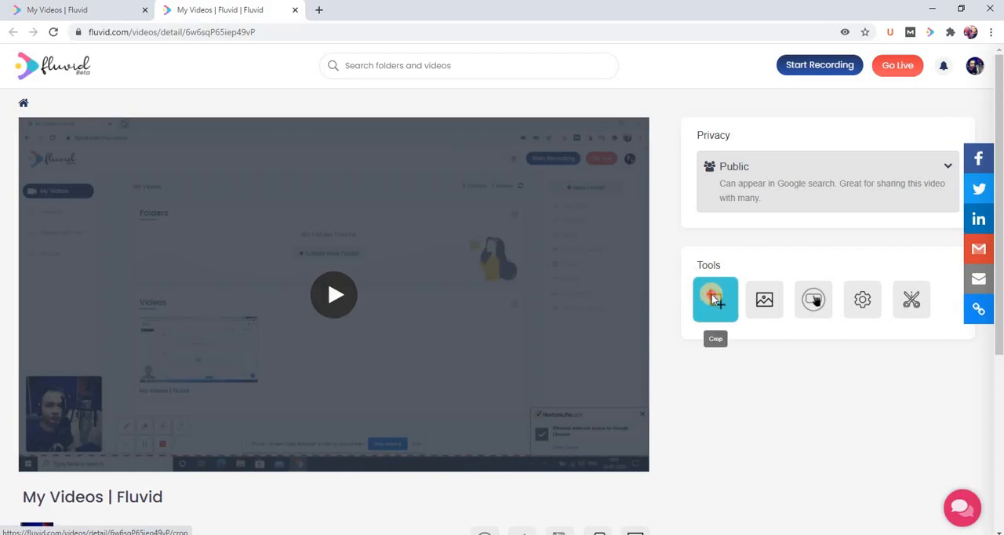
Open the recording in the Crop tool, dismiss the introduction, and load the crop timeline with playback paused.
click(713, 298)
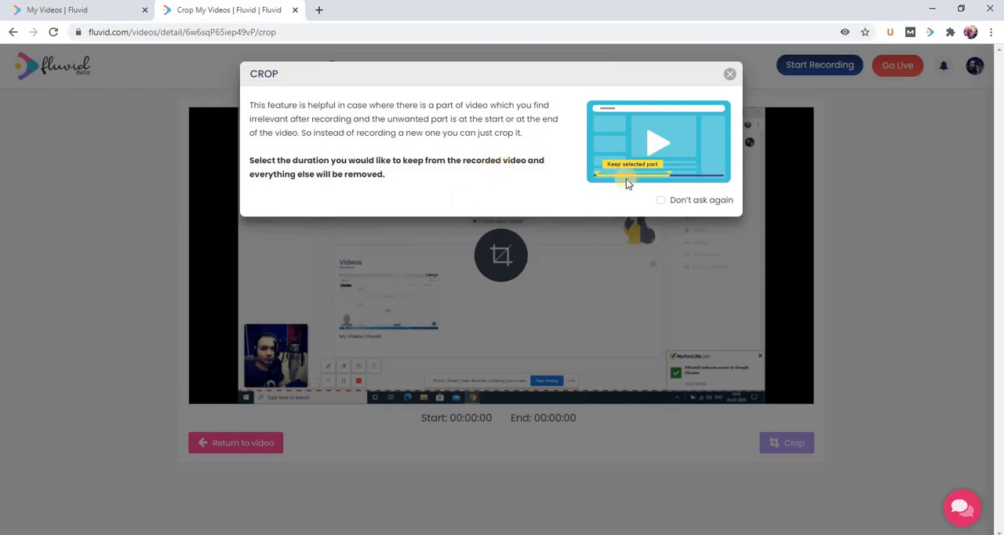
click(729, 76)
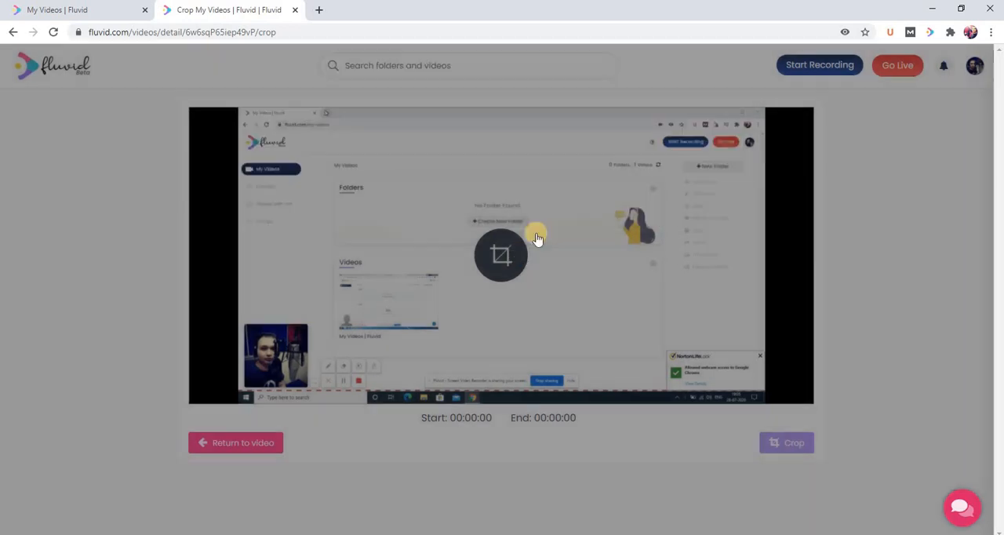
click(496, 259)
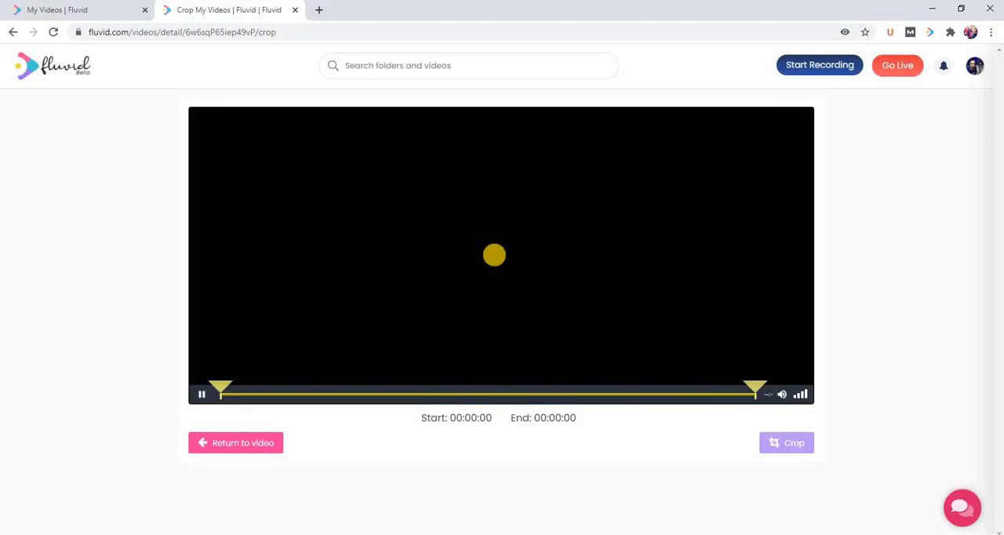
click(201, 394)
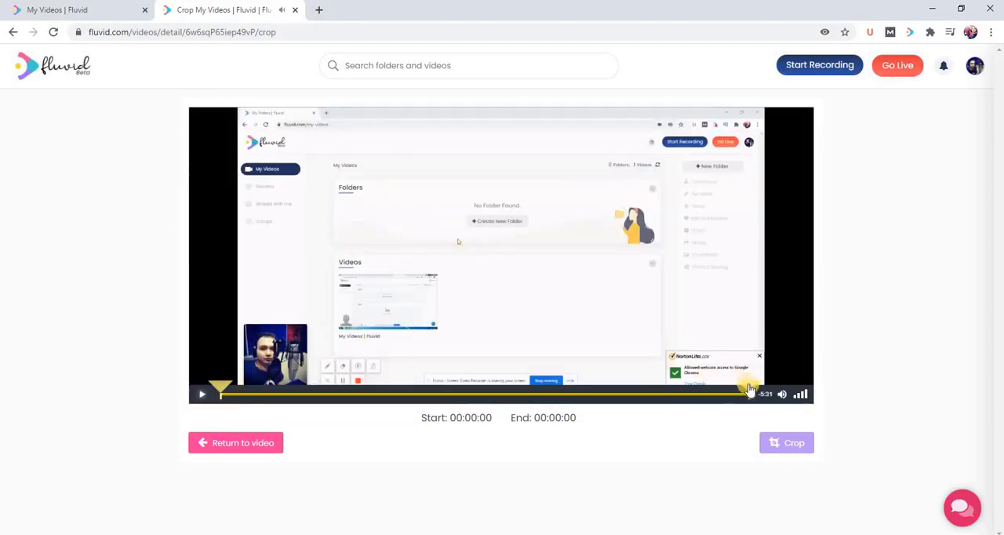
Set the crop range to start at 00:01:15 and end at 00:04:44, and pause playback.
drag(750, 389, 672, 387)
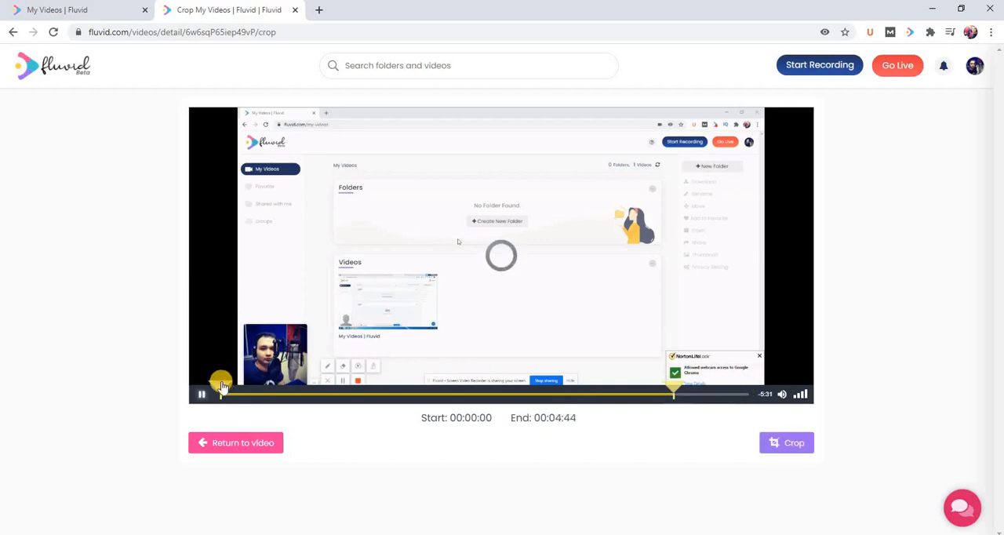
drag(220, 388, 246, 391)
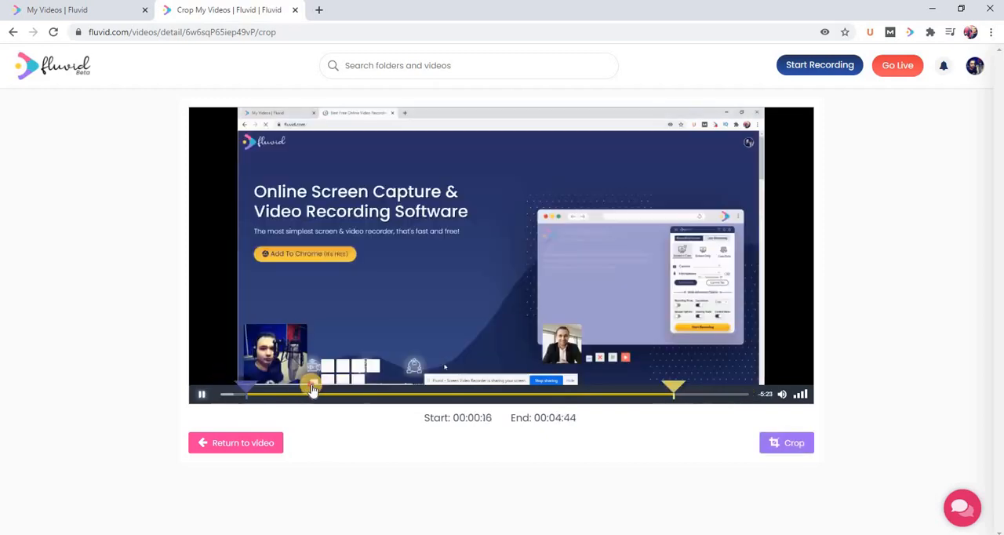
drag(312, 389, 341, 390)
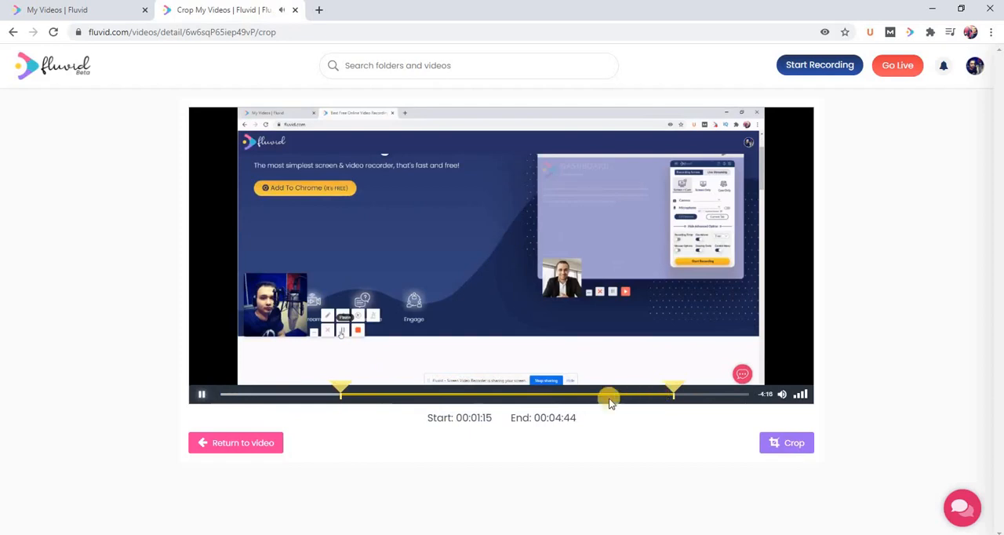
click(201, 395)
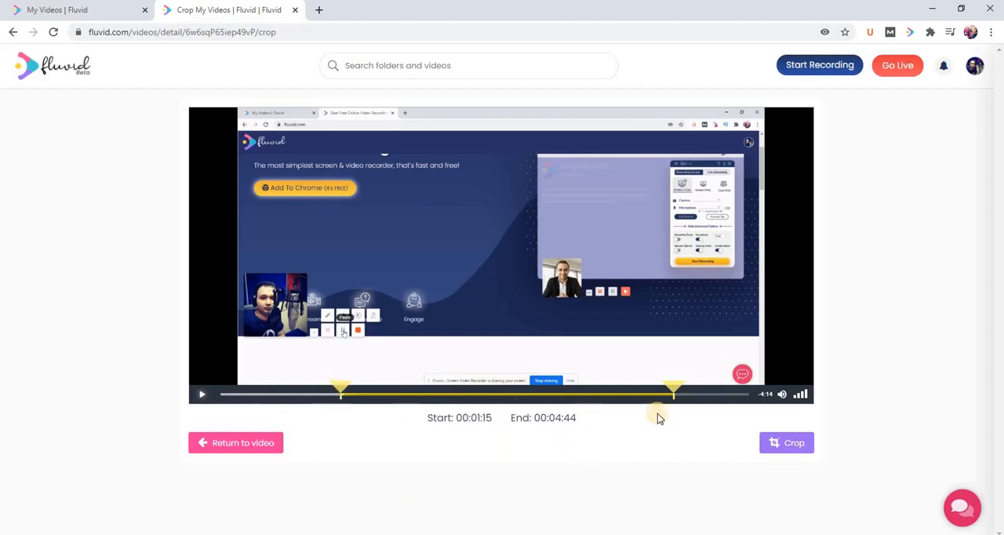
Set the crop range to start at 00:00:00 and end at 00:03:00, and pause playback.
drag(350, 392, 218, 392)
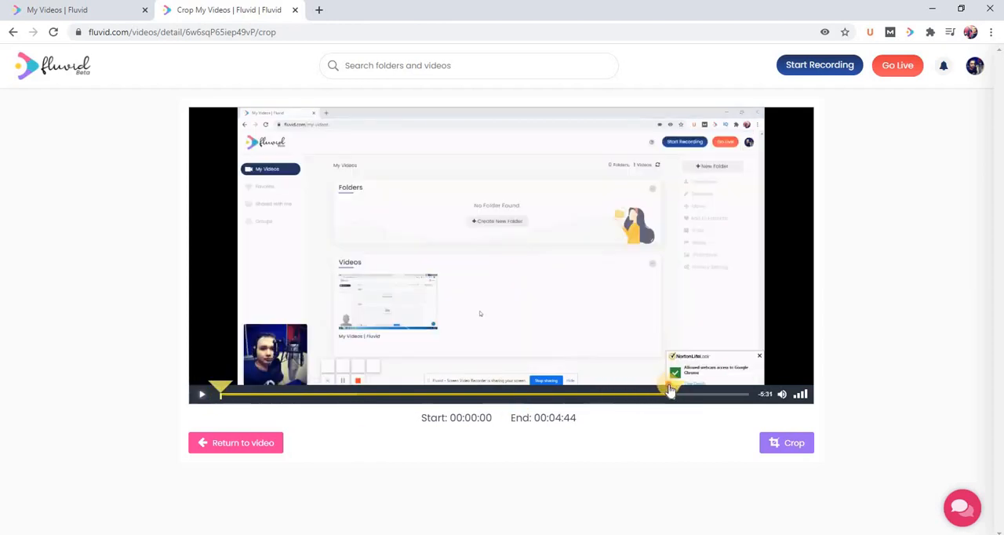
drag(673, 390, 510, 401)
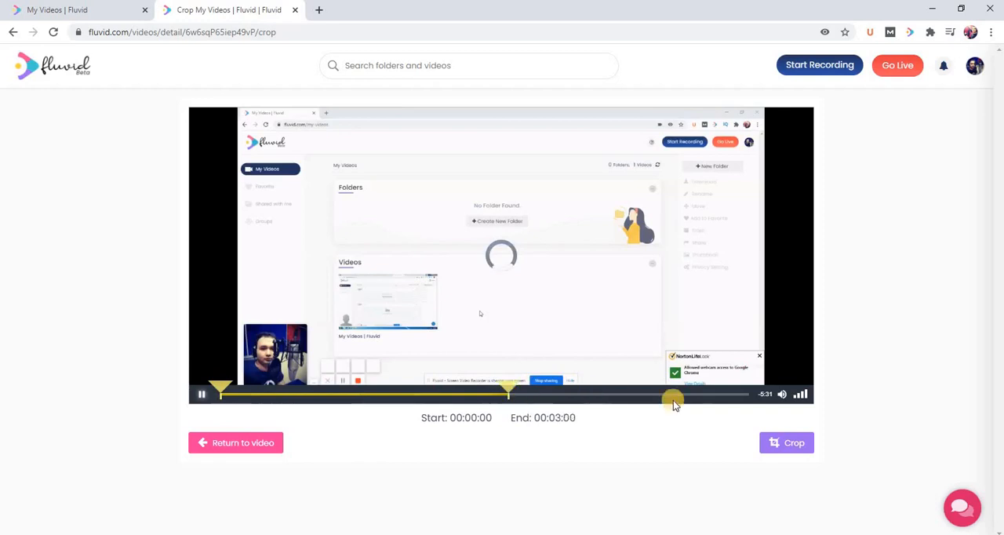
click(202, 399)
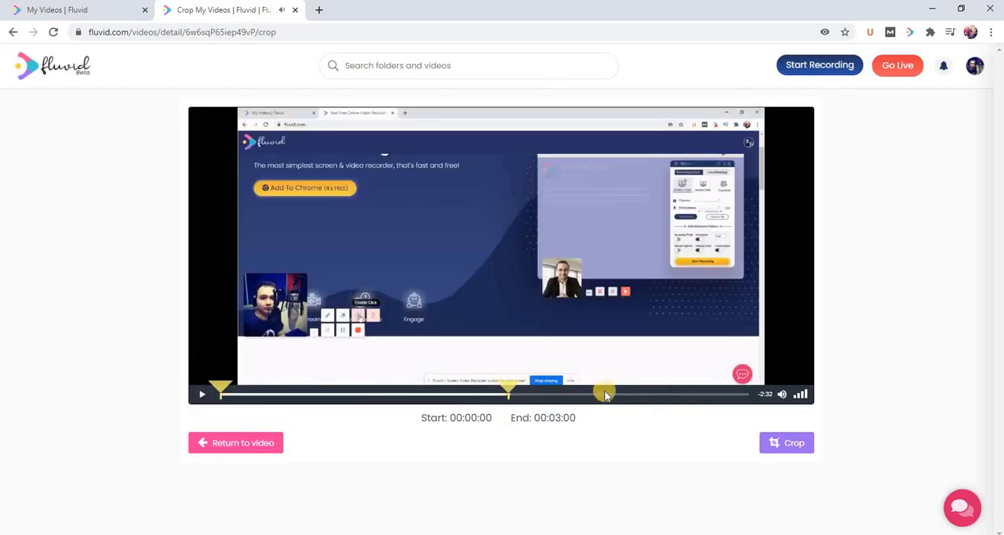
Crop the recording to the selected range and publish the result as a new video.
click(786, 446)
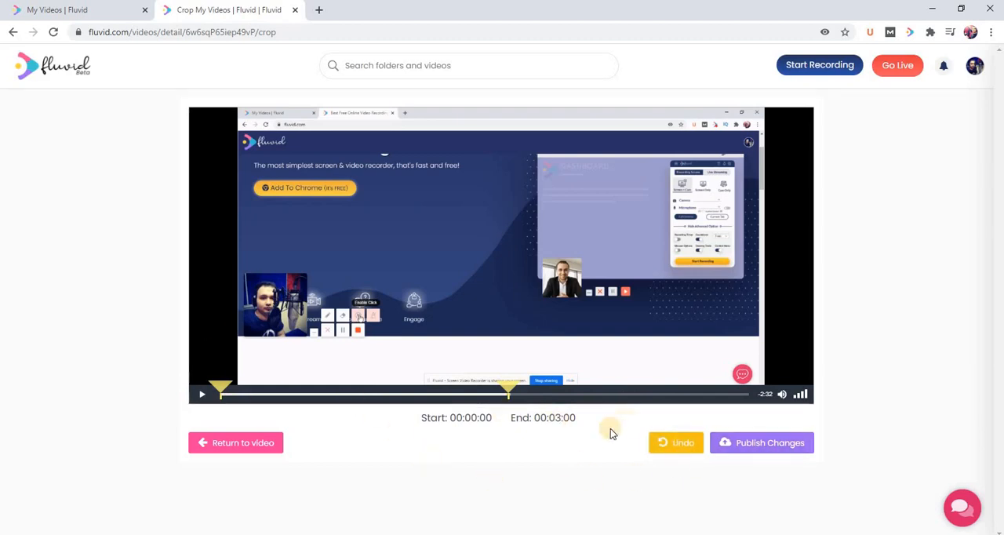
click(747, 443)
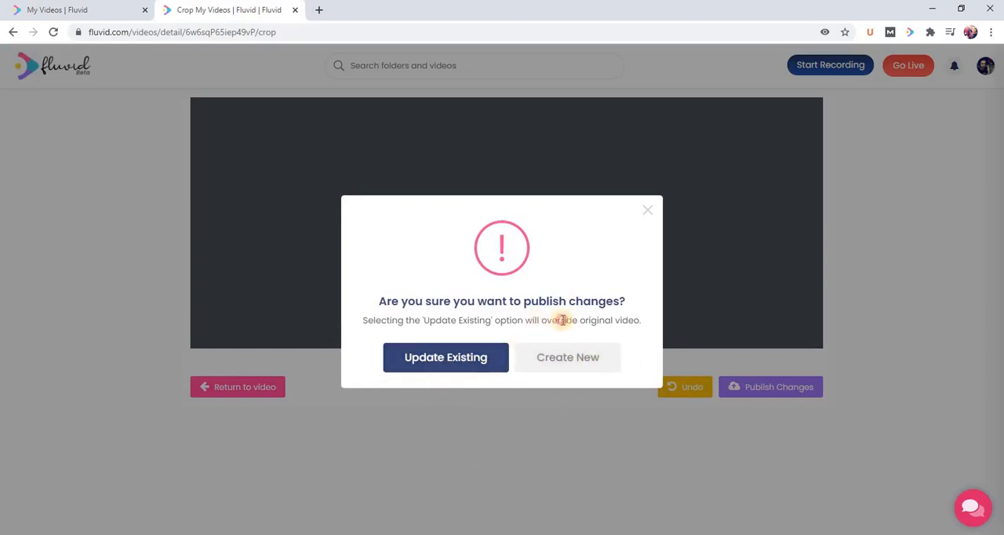
drag(563, 320, 642, 321)
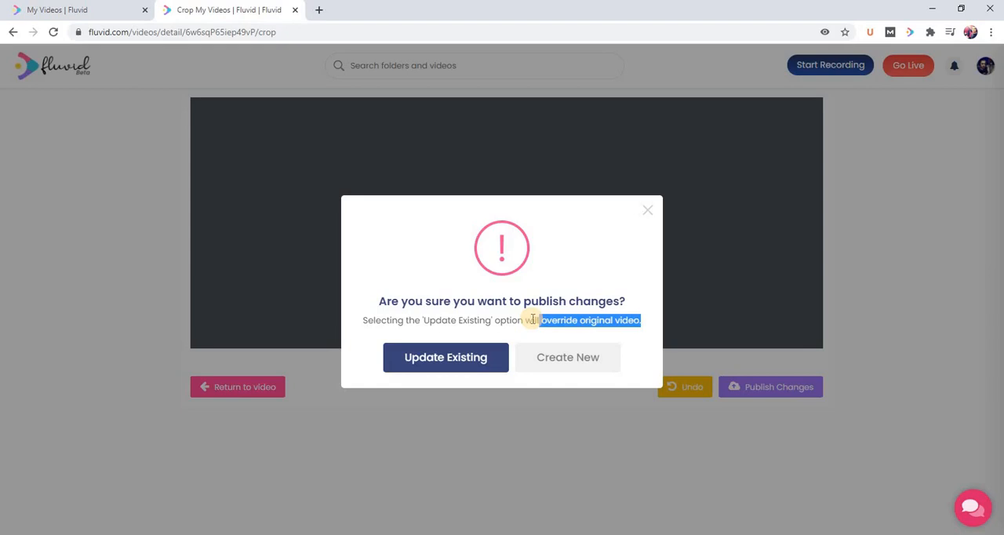
click(560, 362)
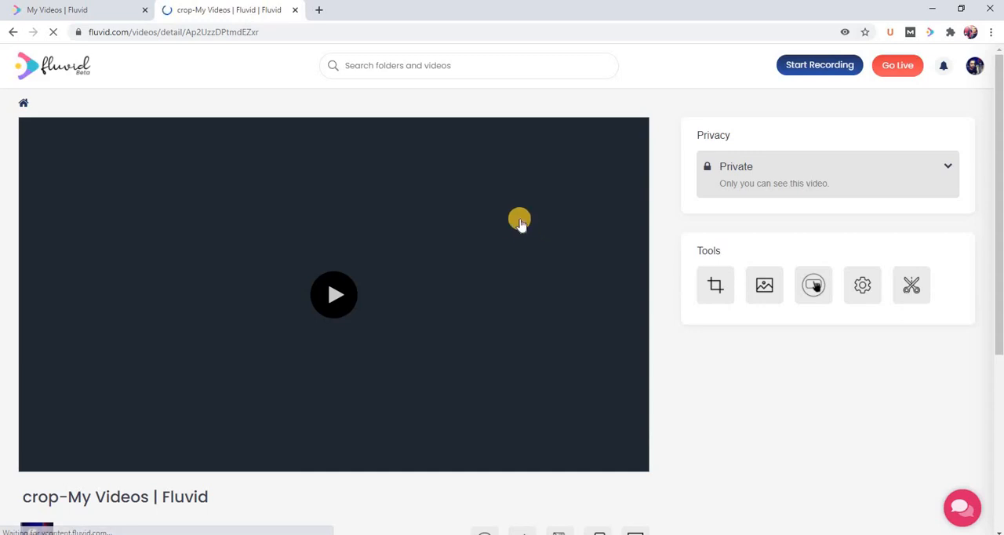
Check the cropped video's details page, briefly playing and pausing it to view its duration.
scroll(190, 320, down, 3)
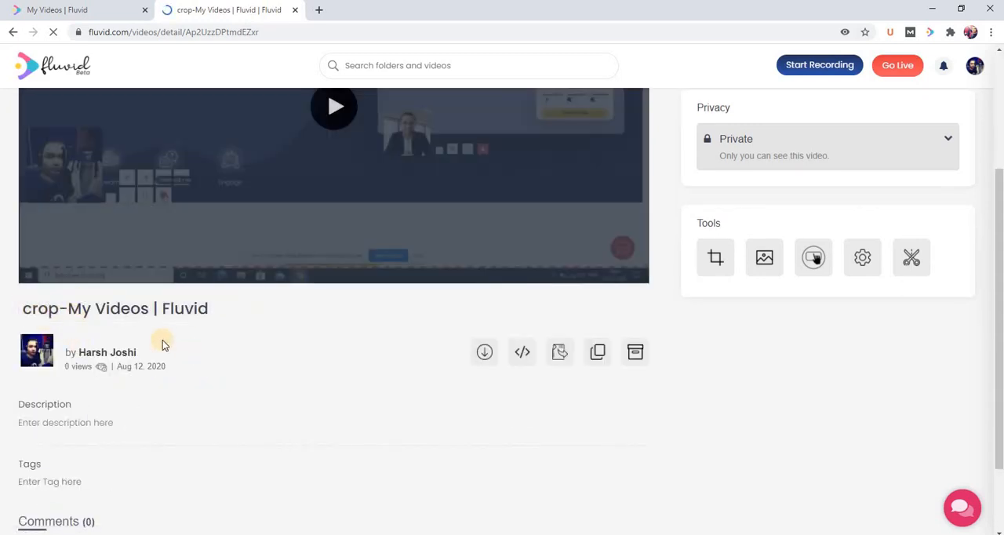
scroll(427, 232, up, 3)
scroll(193, 381, down, 1)
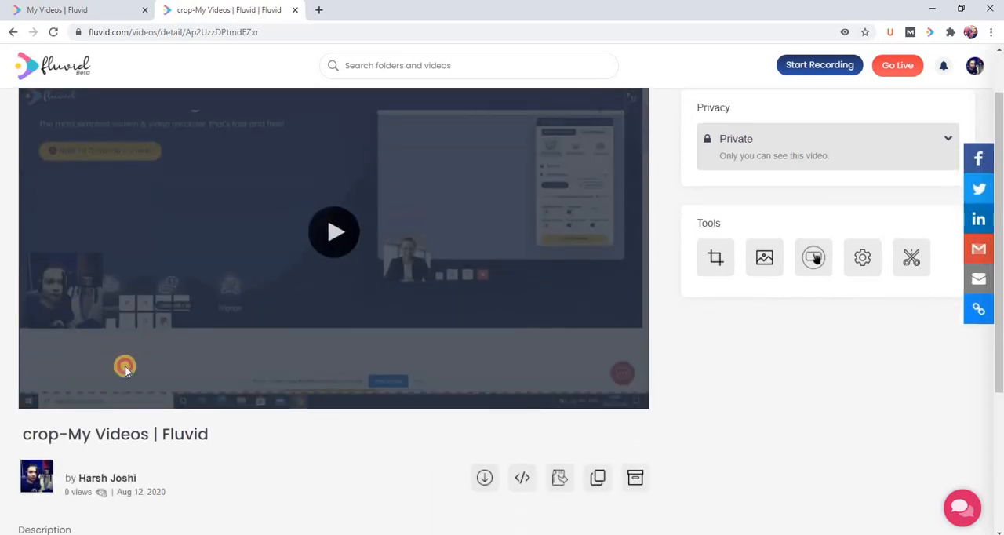
click(32, 401)
click(32, 400)
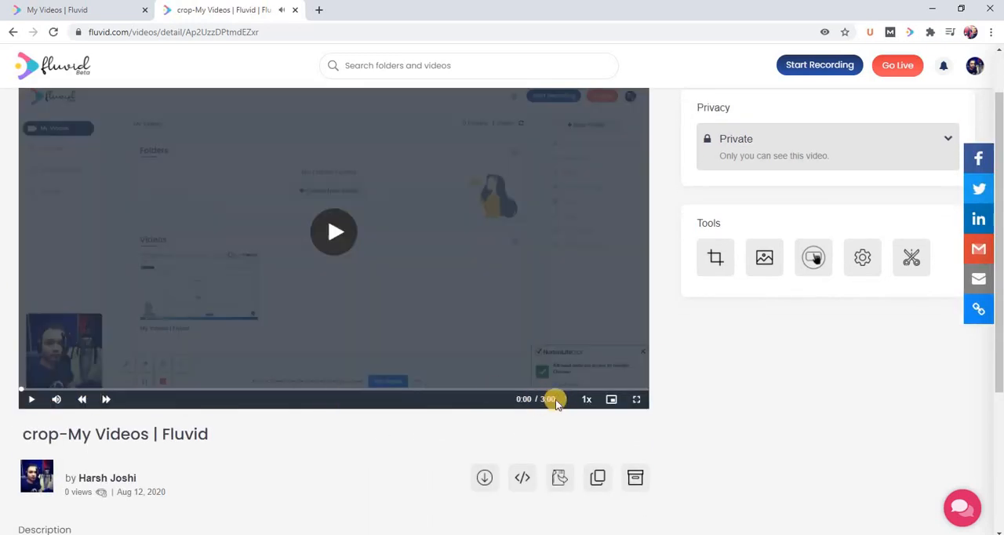
Return to the video library, open the original Jul 29, 2020 recording in the Trim tool, and load its trim timeline.
click(46, 65)
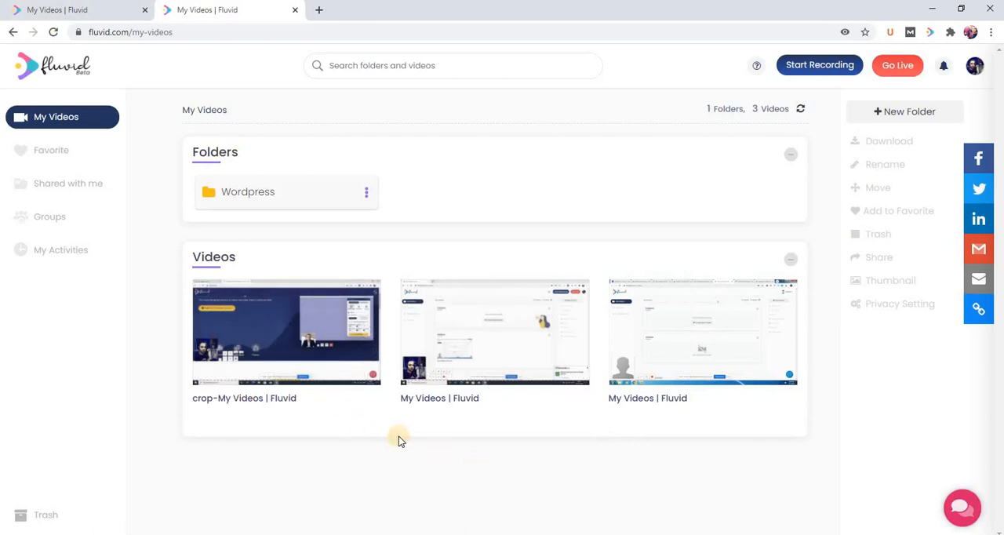
click(440, 398)
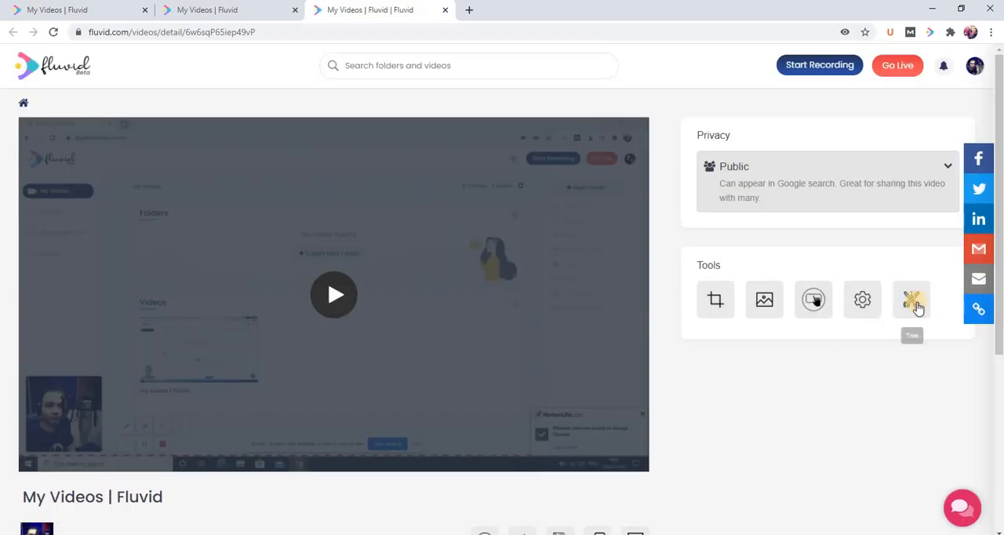
click(908, 302)
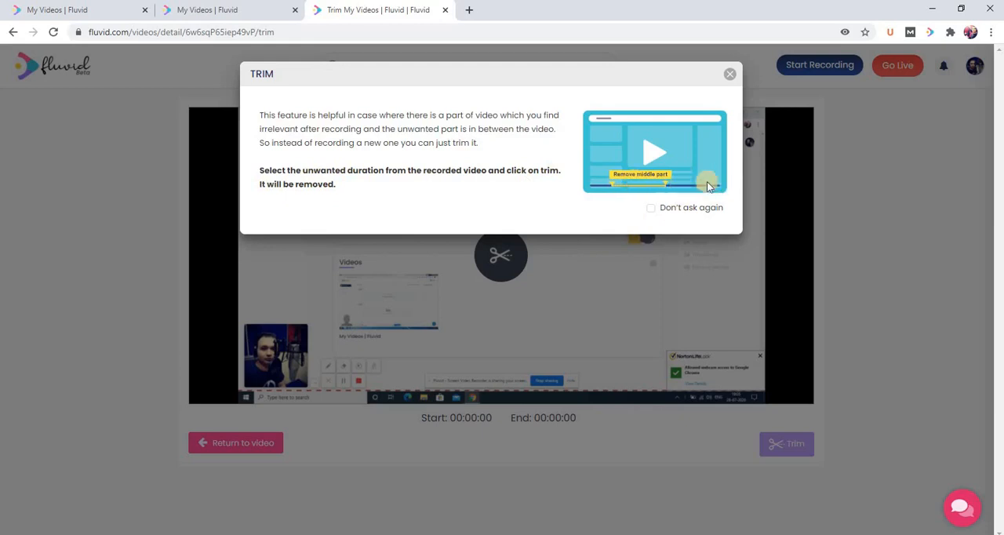
click(729, 76)
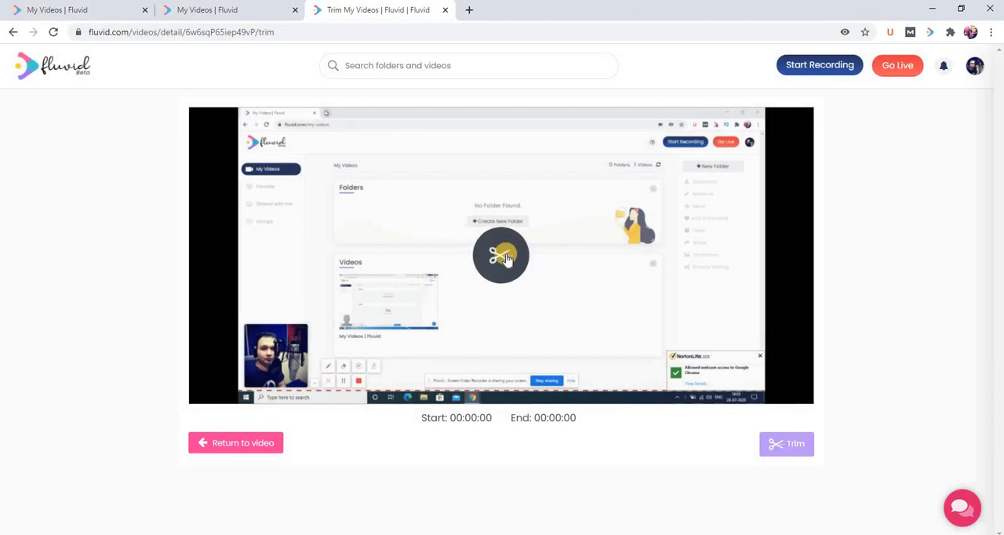
click(502, 255)
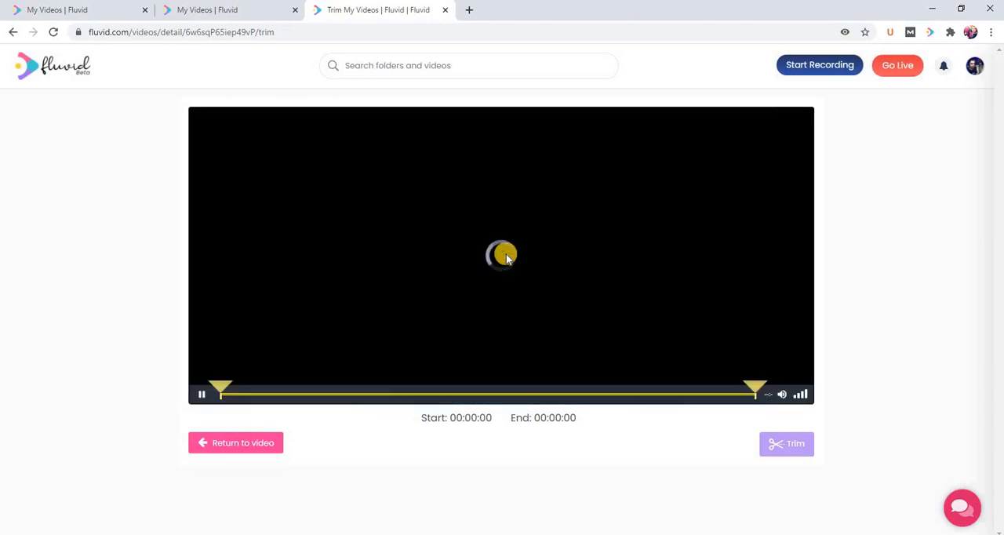
Mark the section from 00:02:16 to 00:03:54 for removal and pause playback.
drag(223, 387, 437, 390)
drag(747, 388, 730, 387)
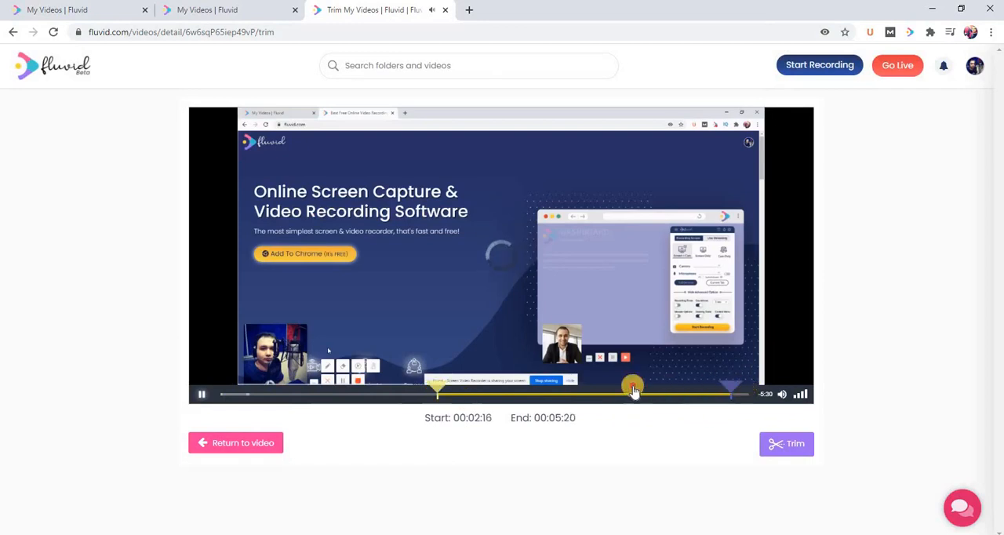
drag(633, 391, 594, 388)
click(193, 396)
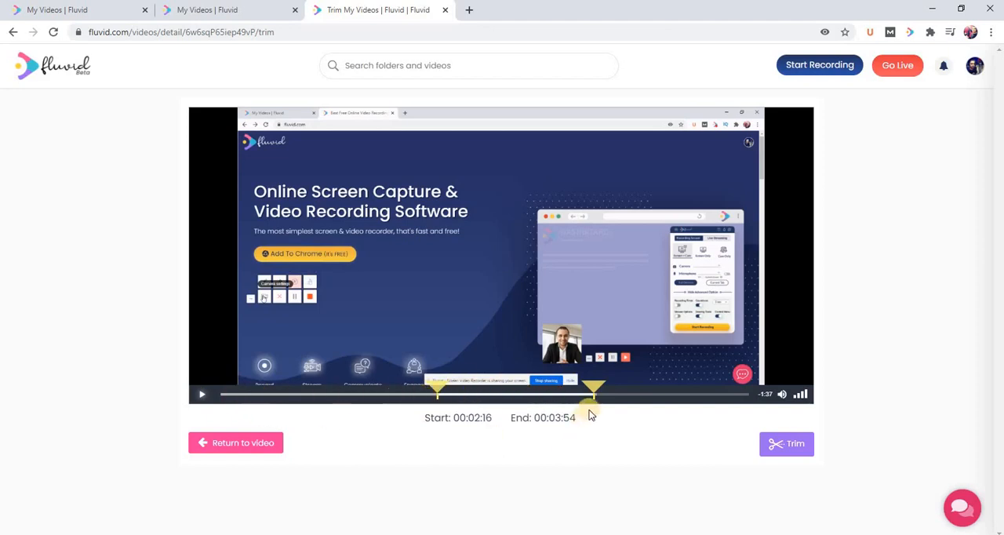
Trim out the marked section and publish the result as a new video.
click(778, 445)
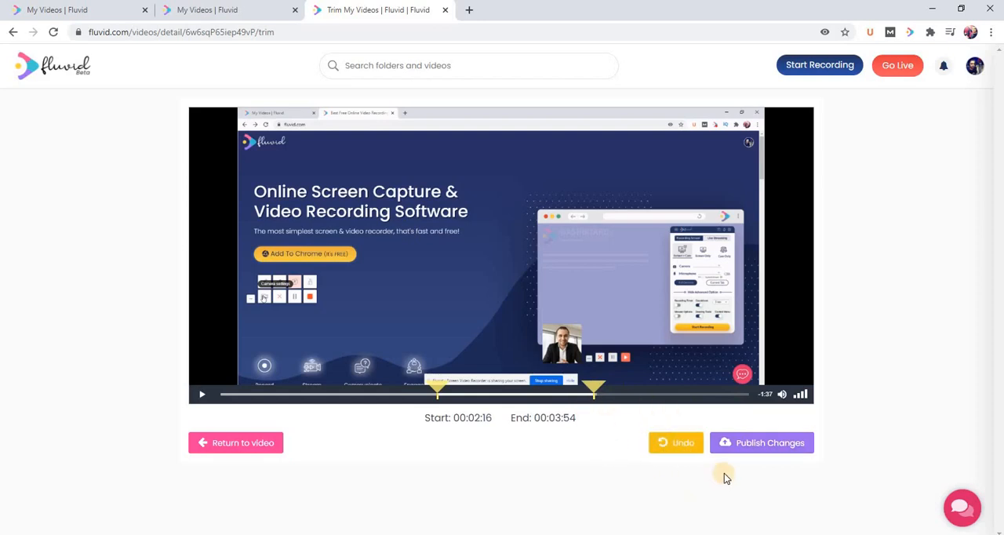
click(745, 445)
right_click(746, 446)
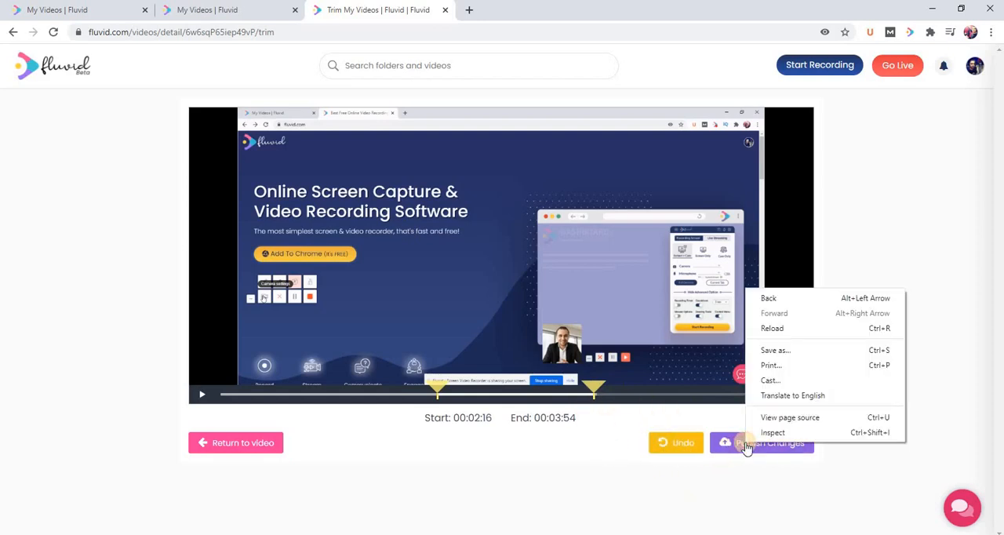
click(745, 445)
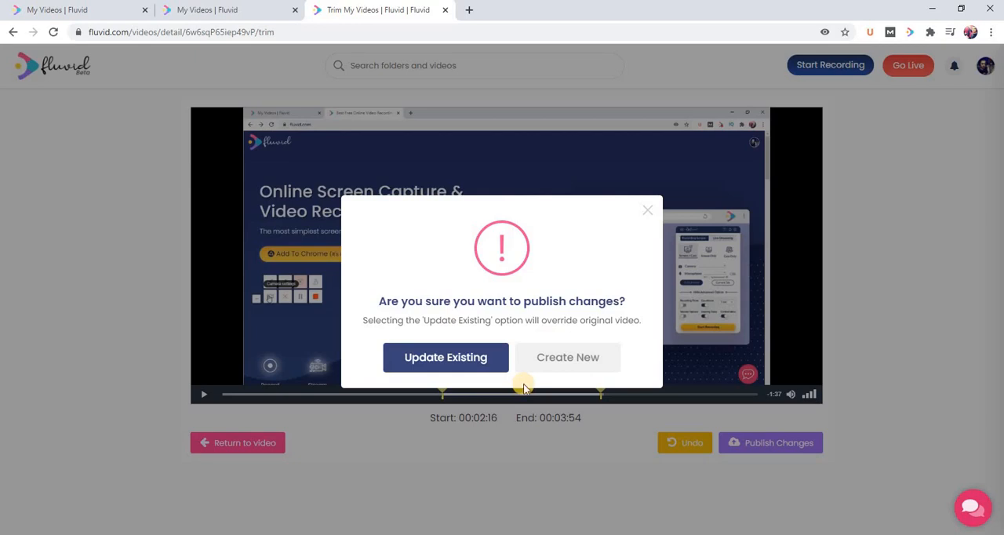
click(570, 360)
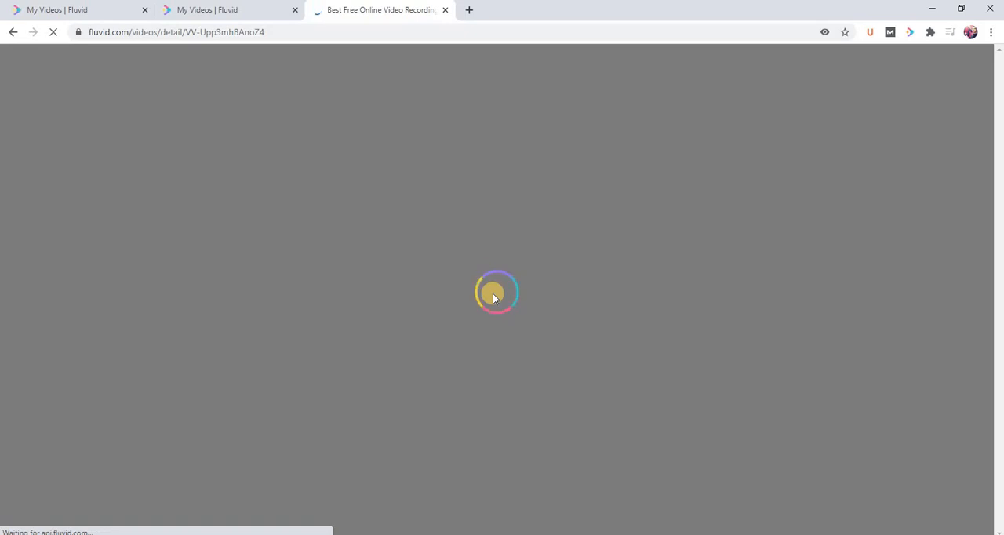
Briefly play the trimmed video to check its duration, and return to the library to view the saved videos.
scroll(298, 303, down, 1)
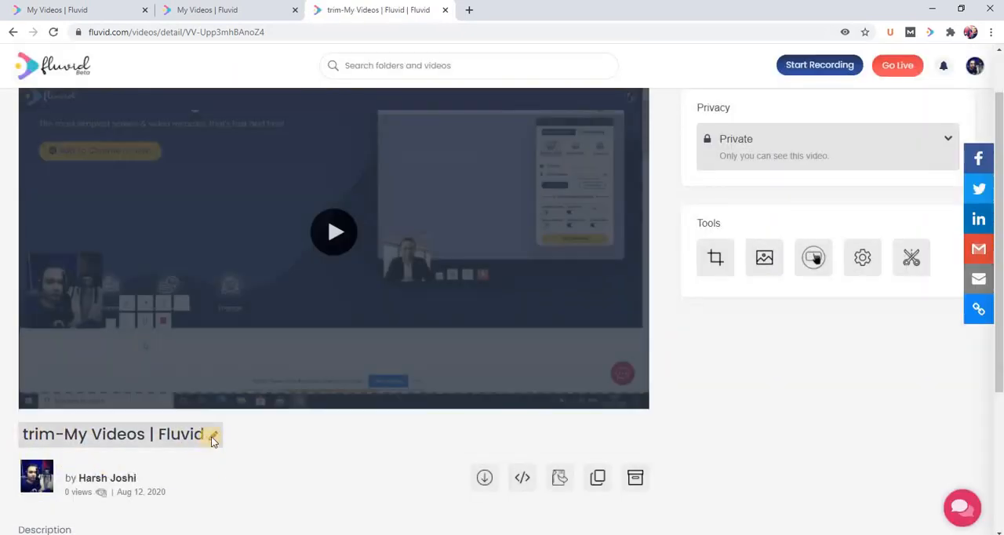
scroll(337, 374, up, 1)
click(43, 454)
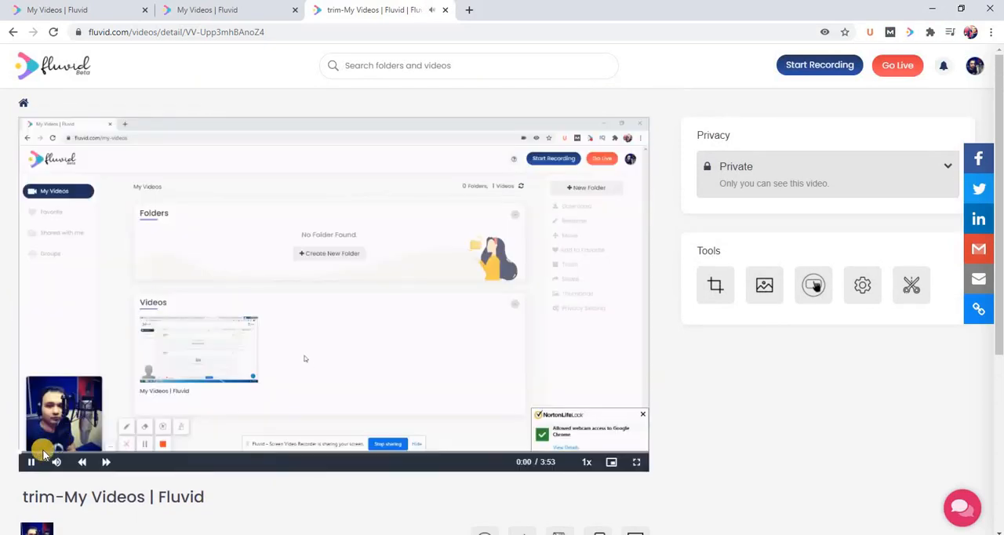
click(31, 461)
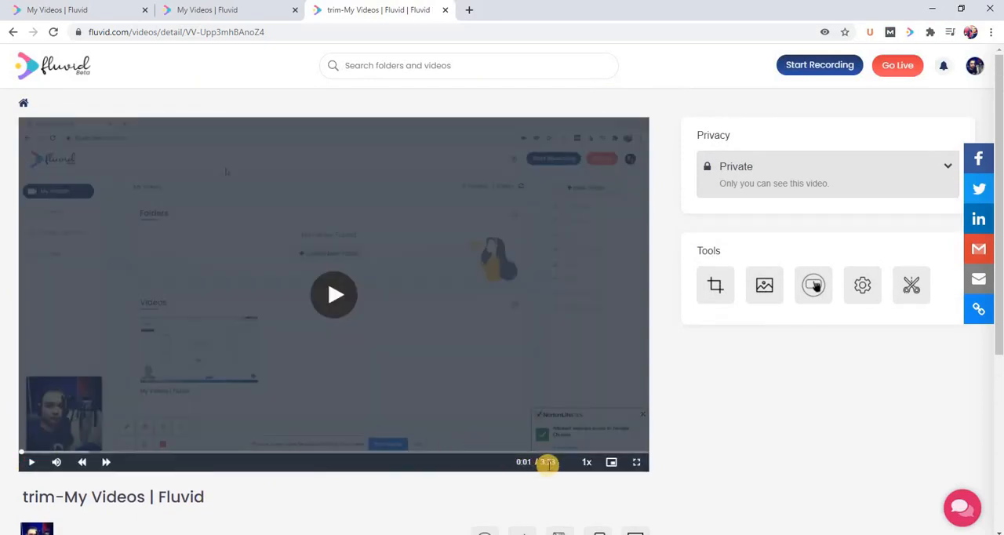
click(67, 72)
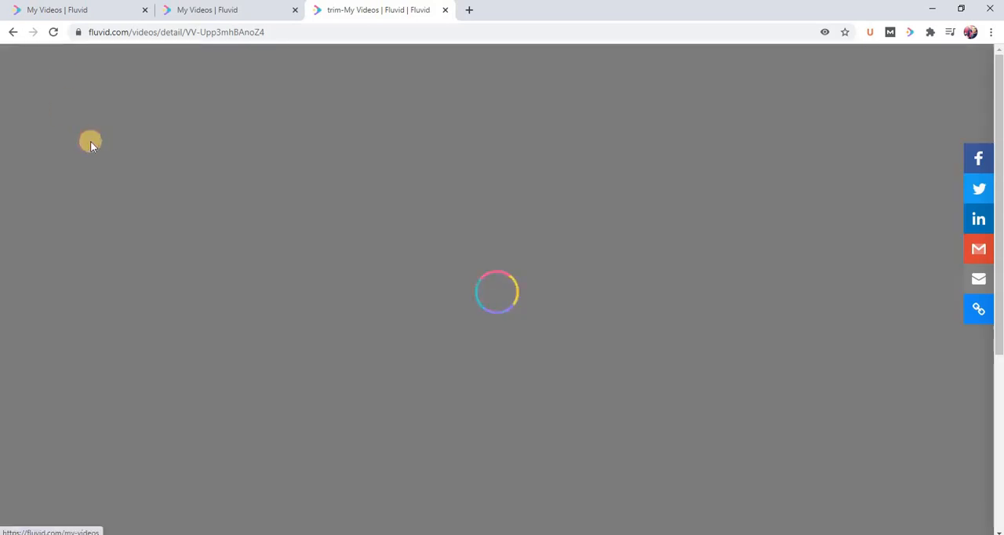
scroll(390, 419, down, 2)
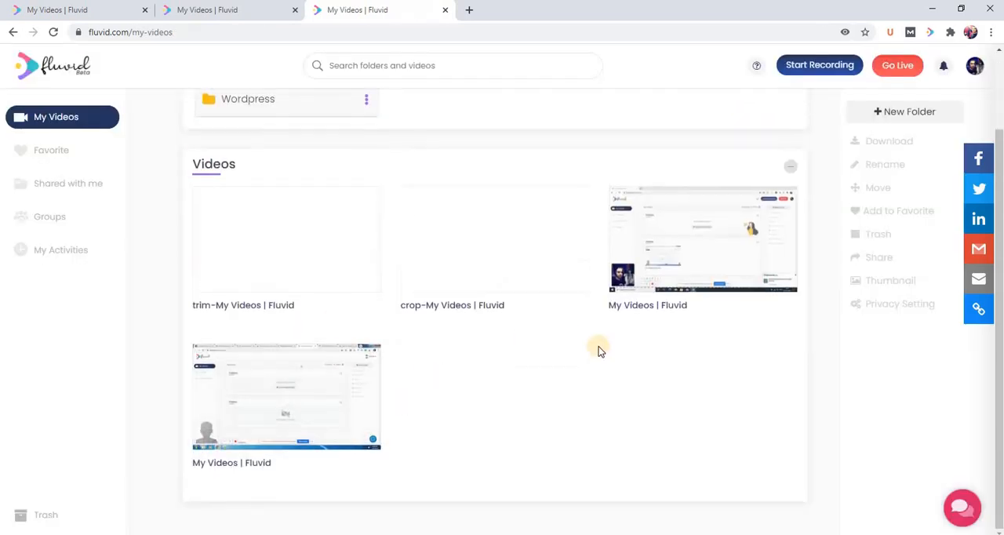